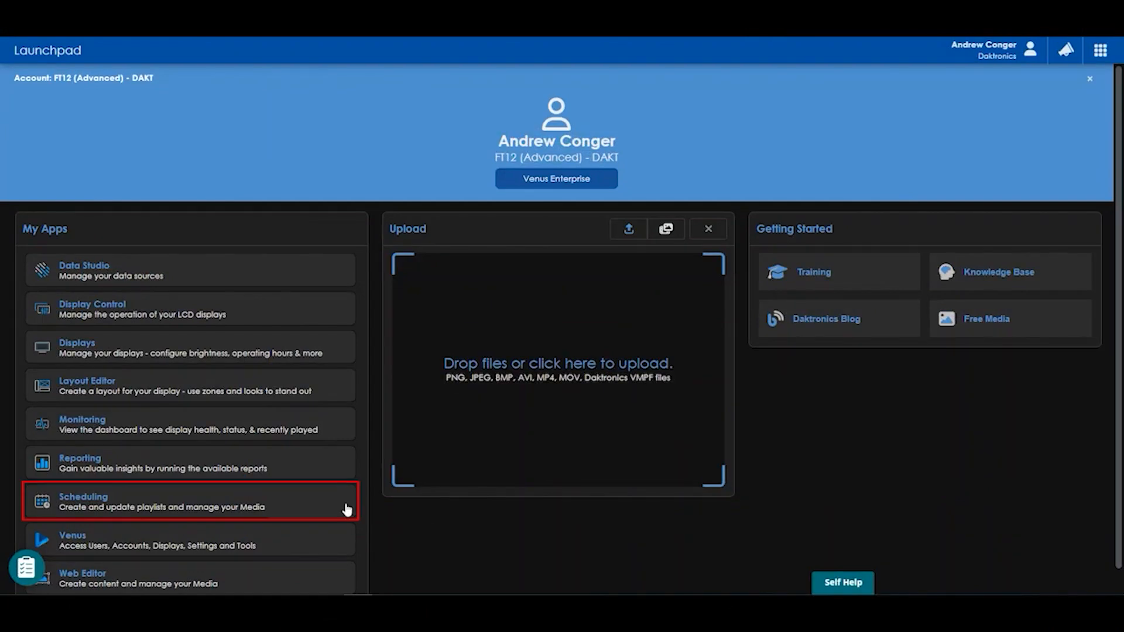
# Open the Scheduling app and go to its Sales page with the Network Utilization overview
pyautogui.click(337, 507)
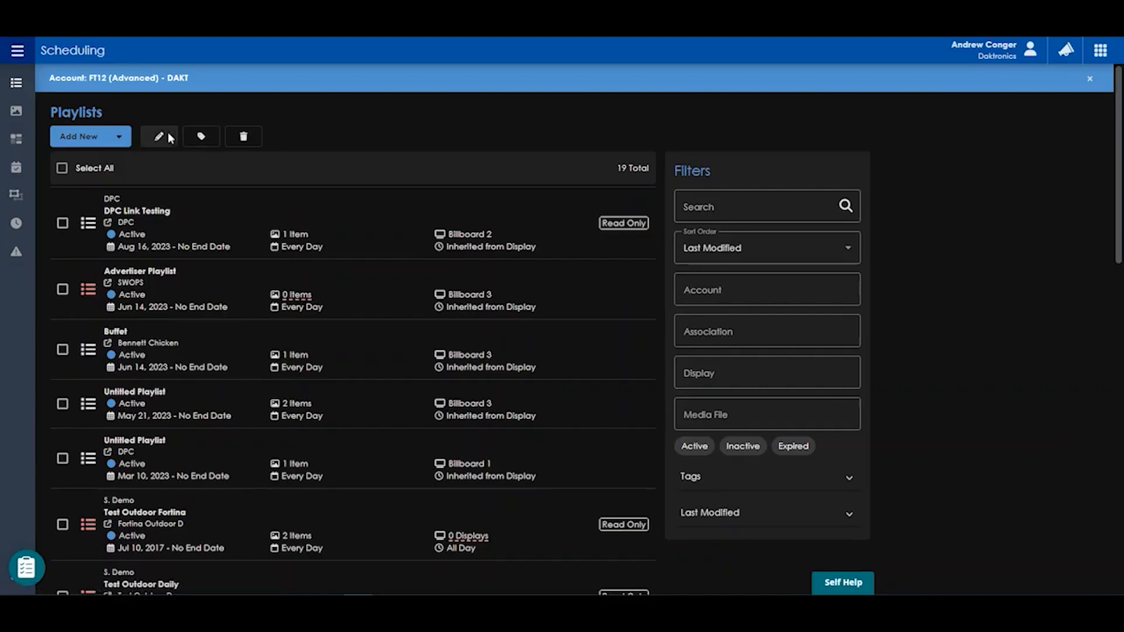
pyautogui.click(28, 142)
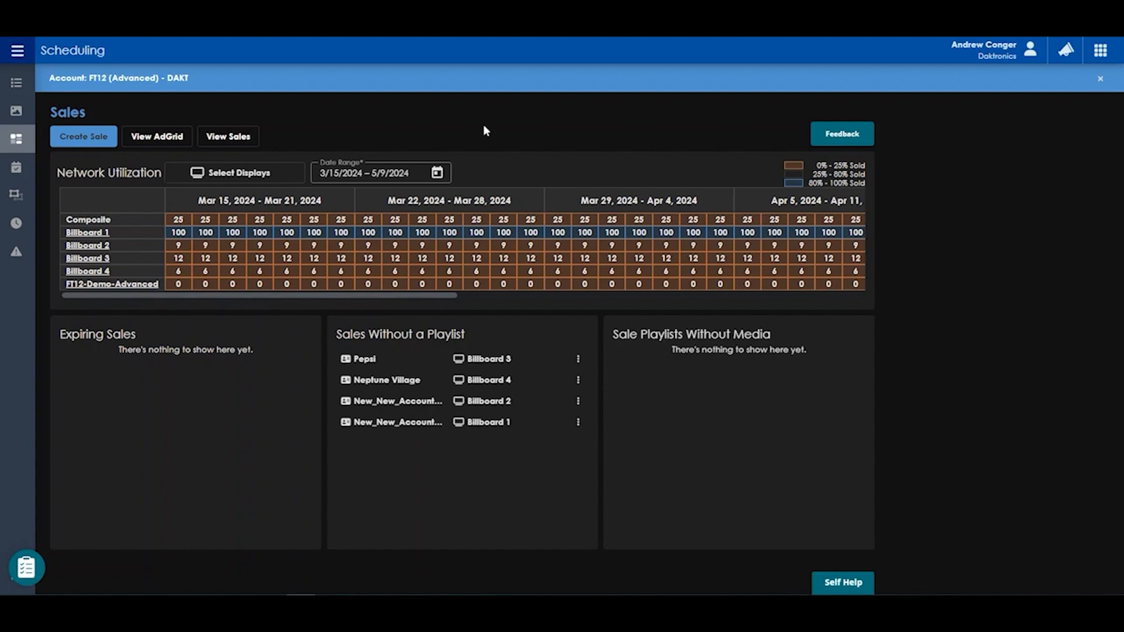
pyautogui.moveTo(455, 258)
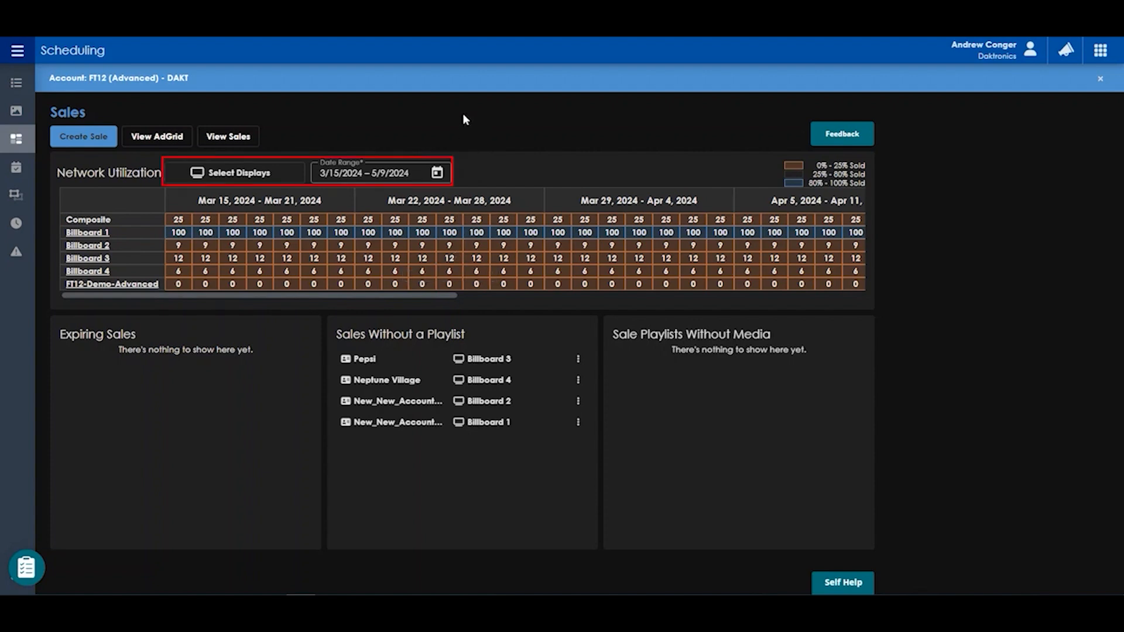
# Examine the display selection and the date range calendar available for the Network Utilization table
pyautogui.click(282, 170)
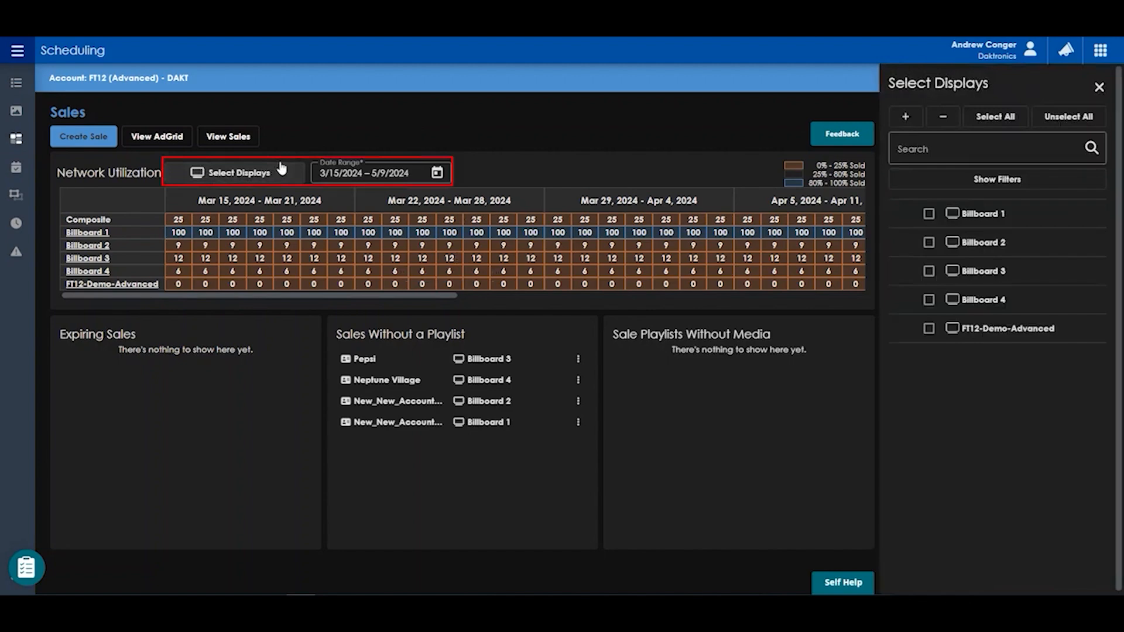
pyautogui.click(438, 174)
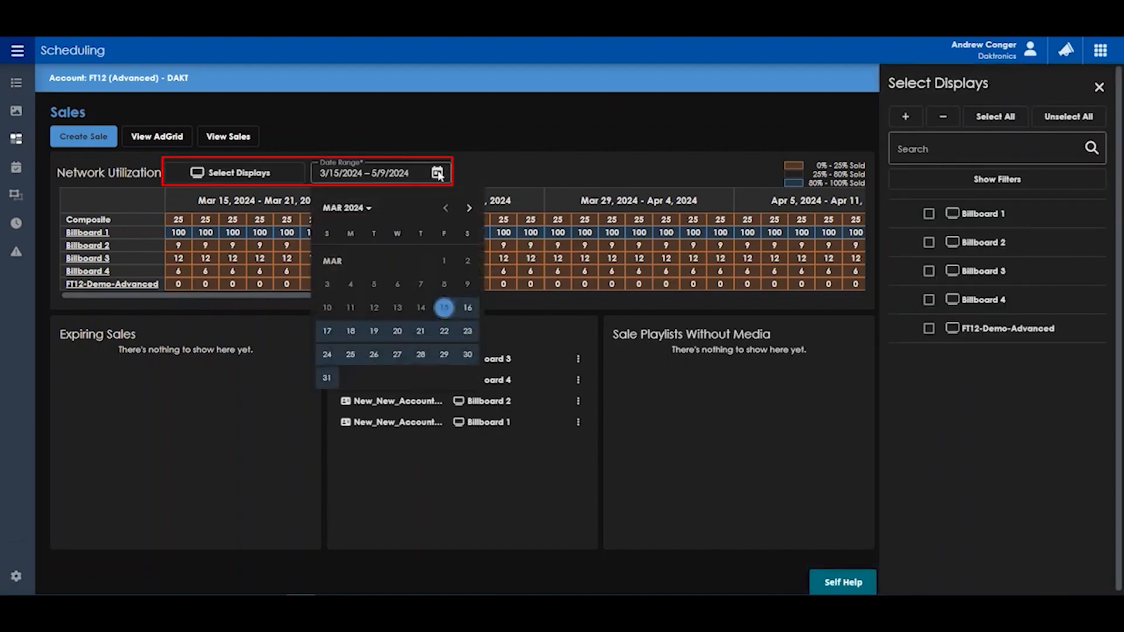
pyautogui.click(458, 137)
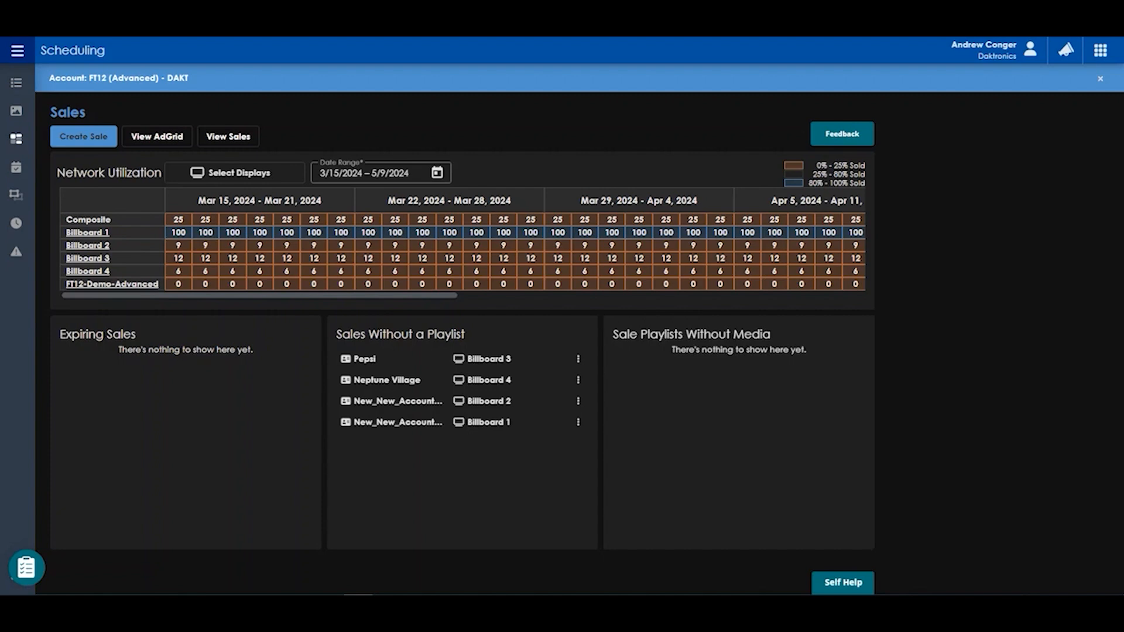
# View the details of the Pepsi sale on Billboard 3 among the sales without a playlist, and close them
pyautogui.click(481, 360)
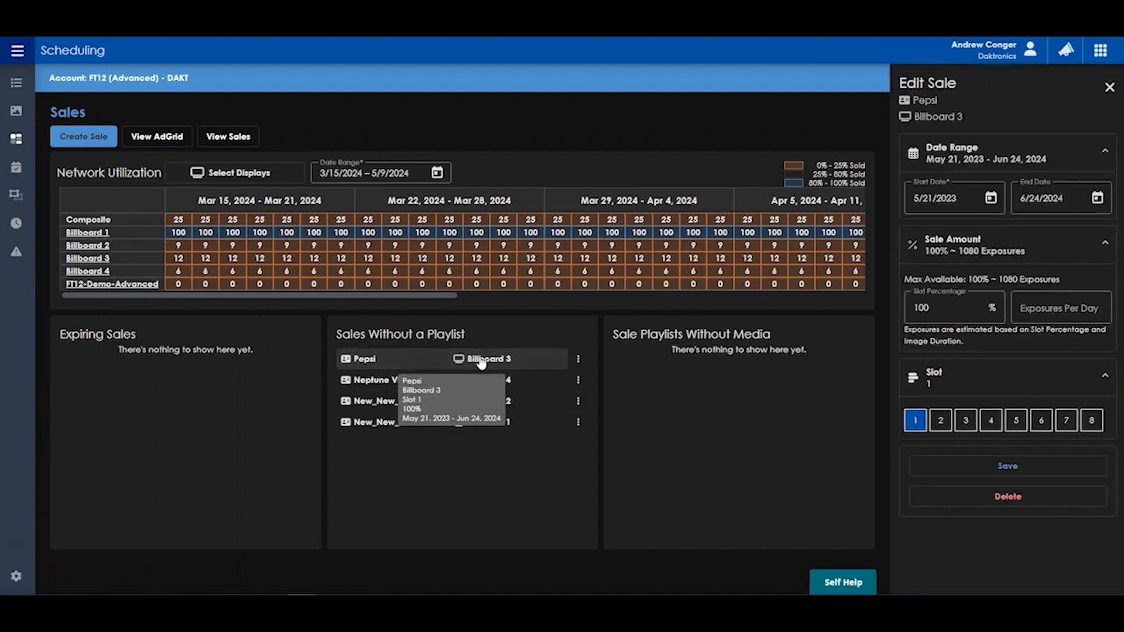
pyautogui.click(1110, 88)
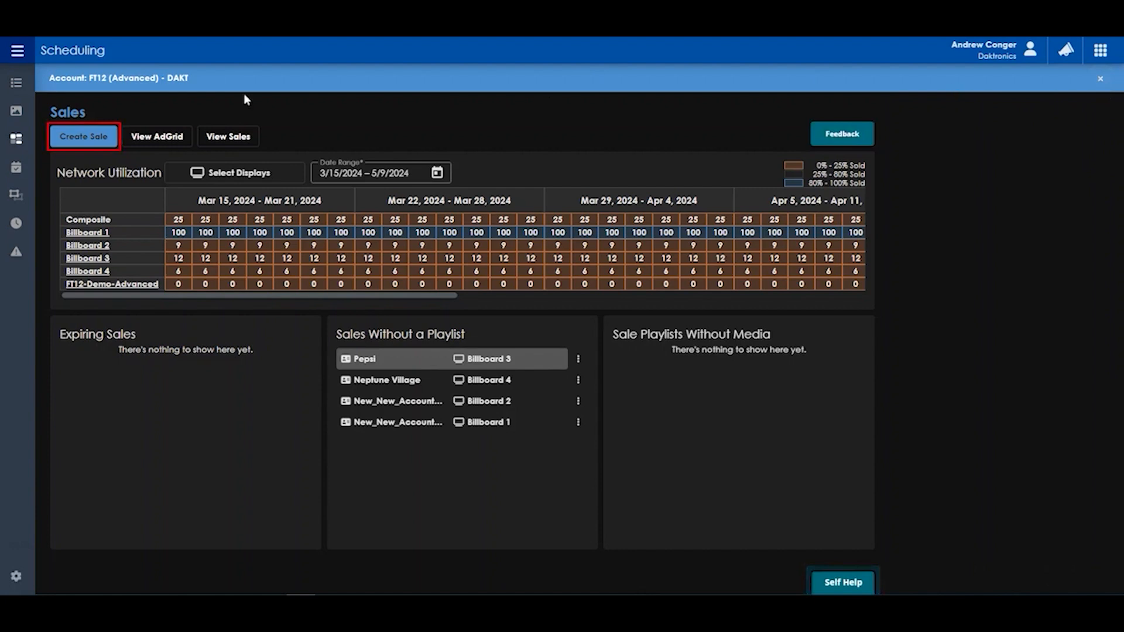
# Start a new sale and create a new advertiser as its association, entering the advertiser's title
pyautogui.click(103, 137)
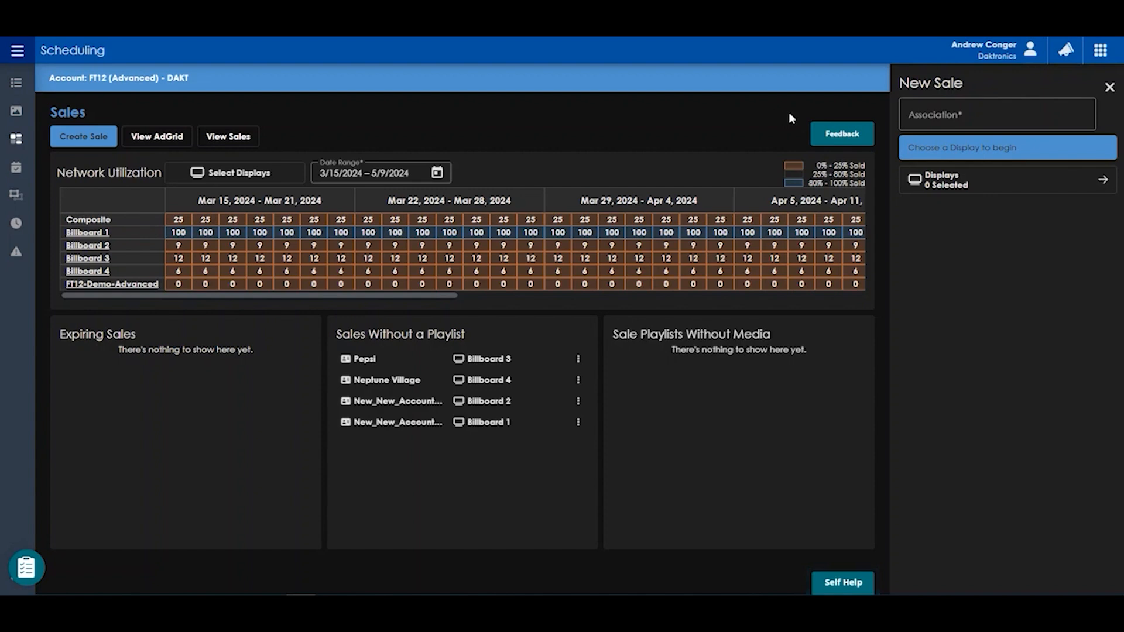
pyautogui.click(961, 117)
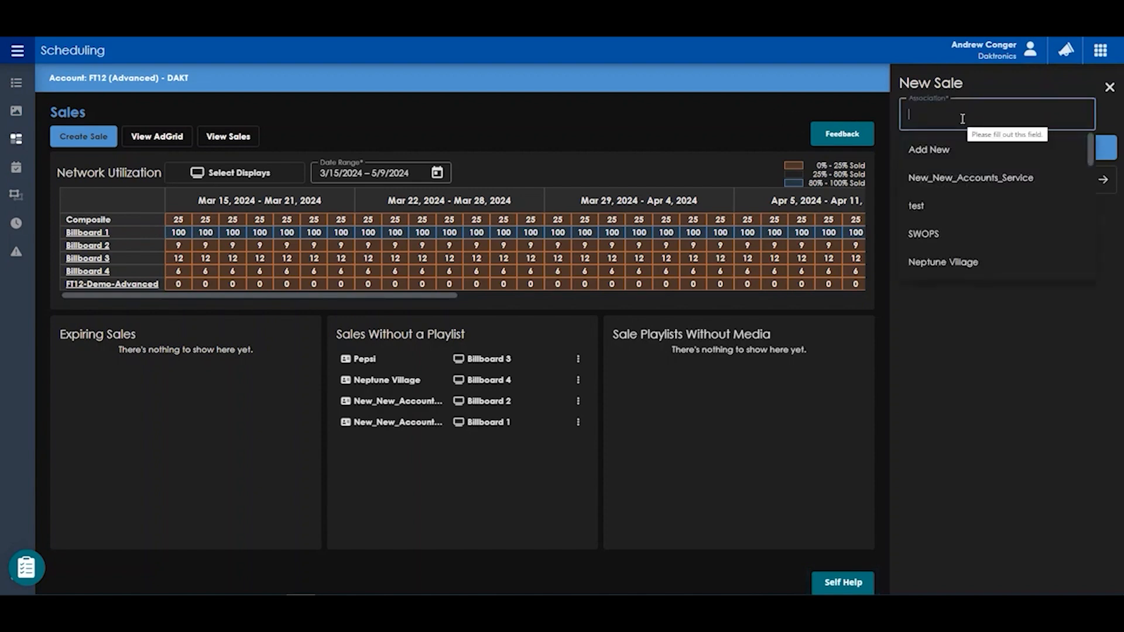
pyautogui.click(954, 149)
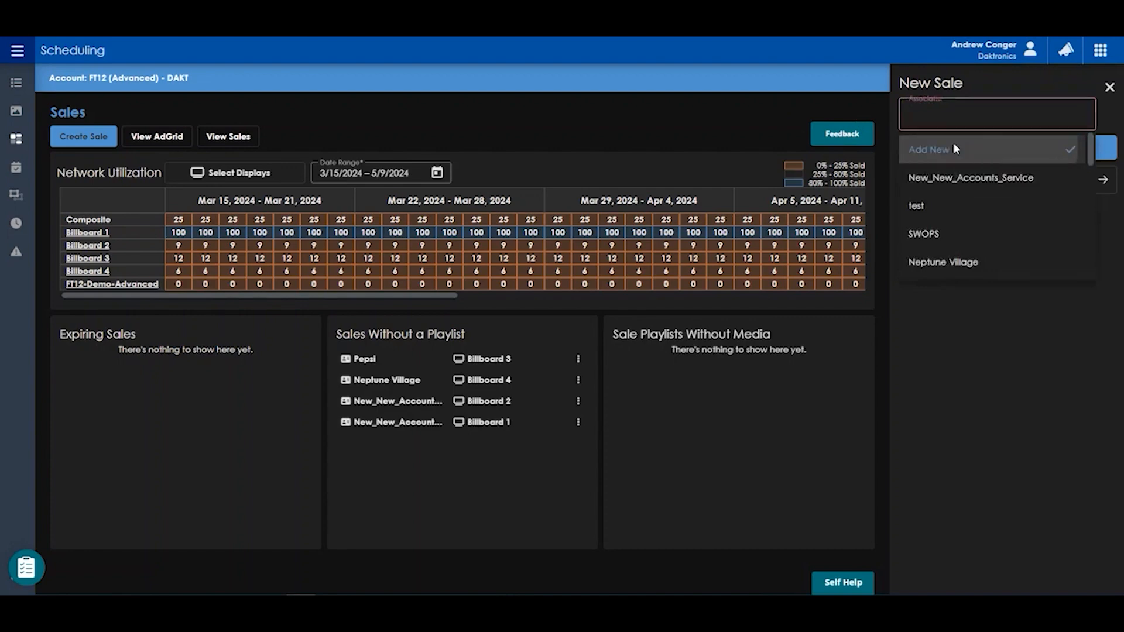
pyautogui.write('Andrew Video')
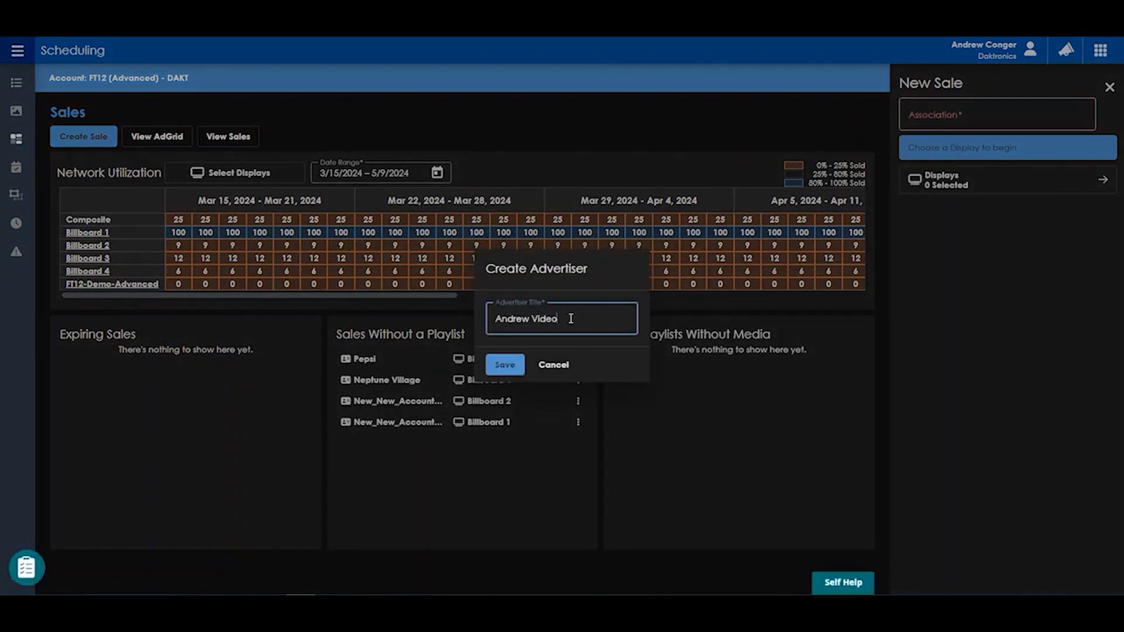
pyautogui.click(511, 366)
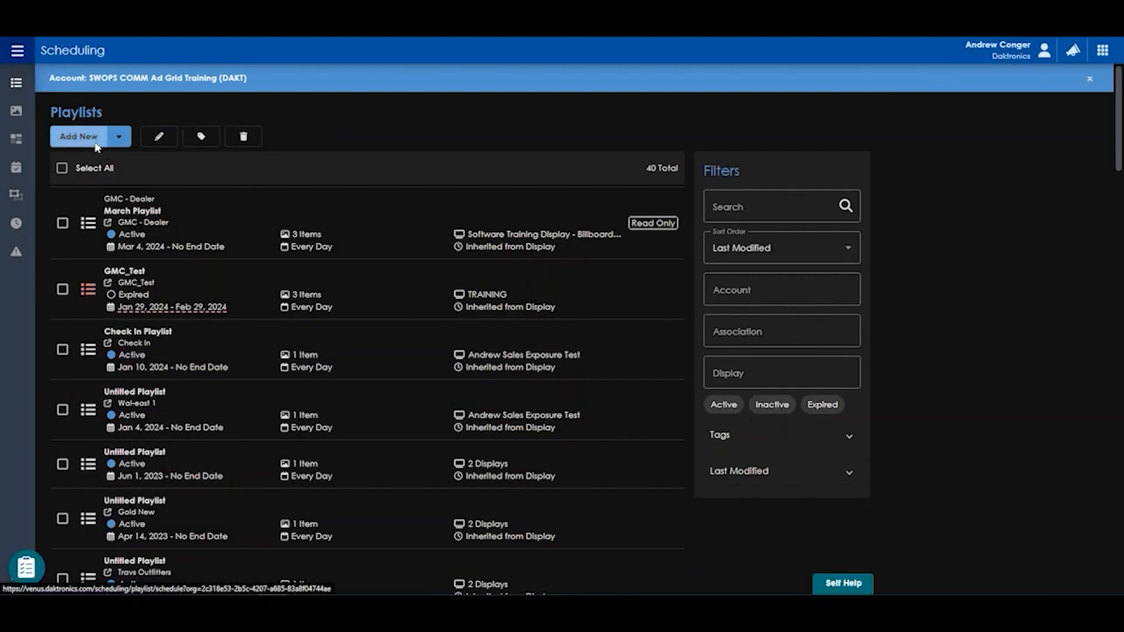
# Start a new playlist and create the advertiser "Single Speed" as its association
pyautogui.click(95, 144)
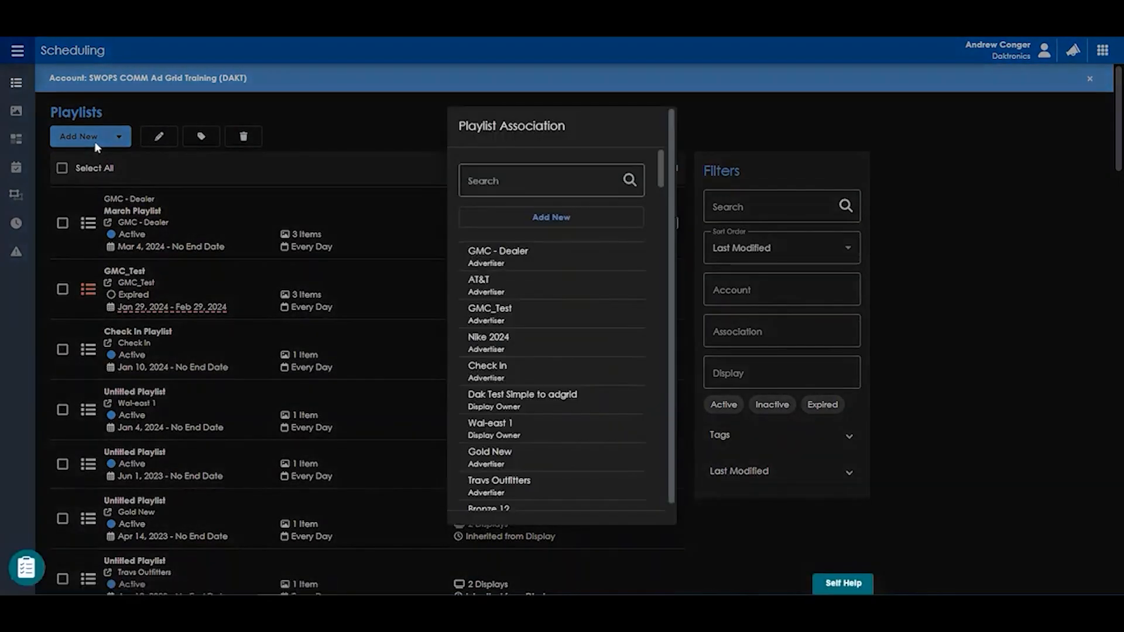
pyautogui.click(525, 224)
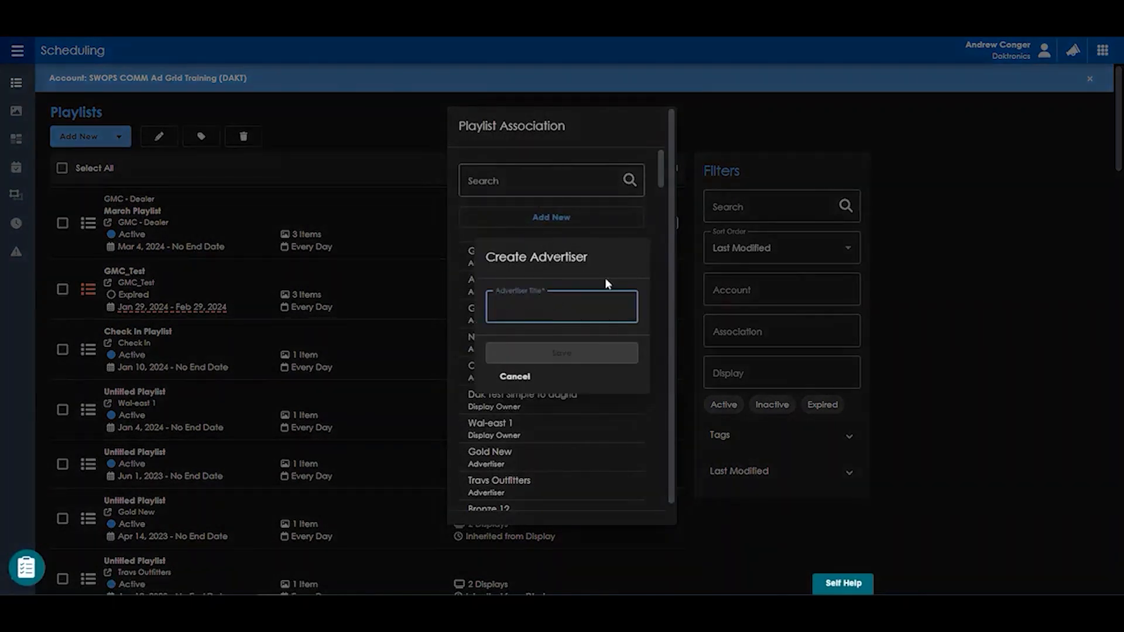
pyautogui.write('Single Speed')
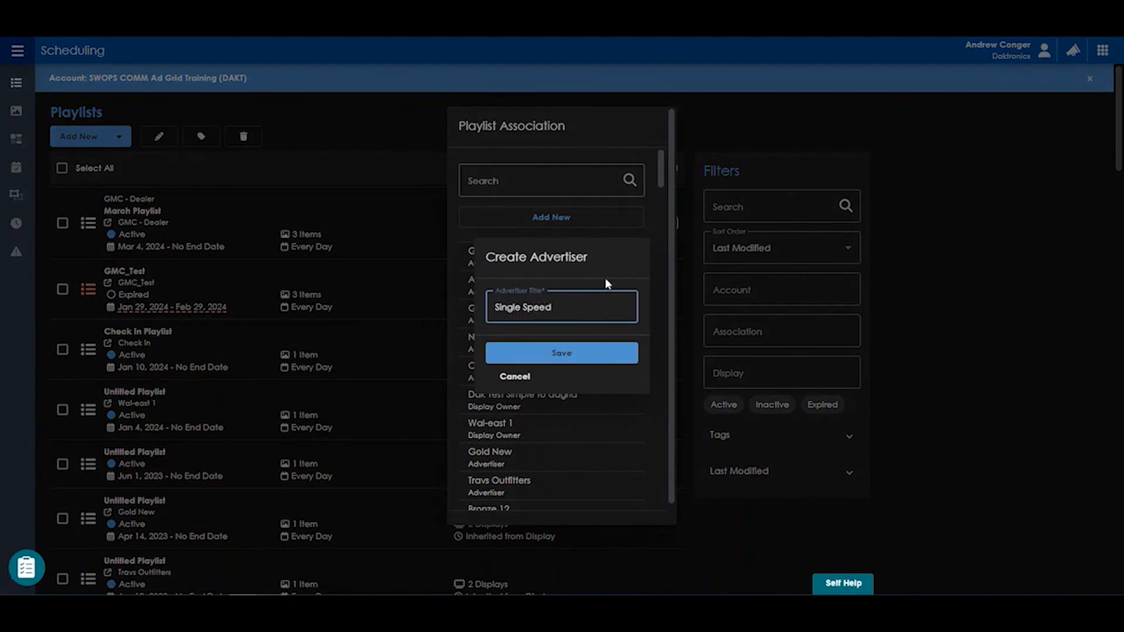
pyautogui.click(588, 359)
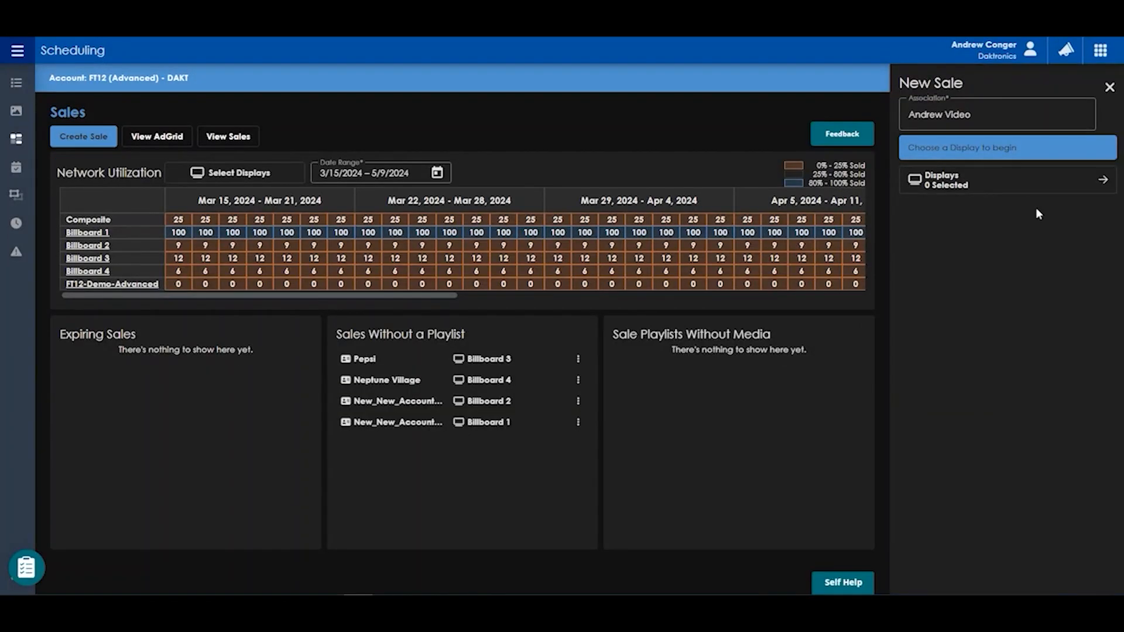
# Assign the new sale to the Billboard 3 display and set its end date to 3/31/2024
pyautogui.click(943, 182)
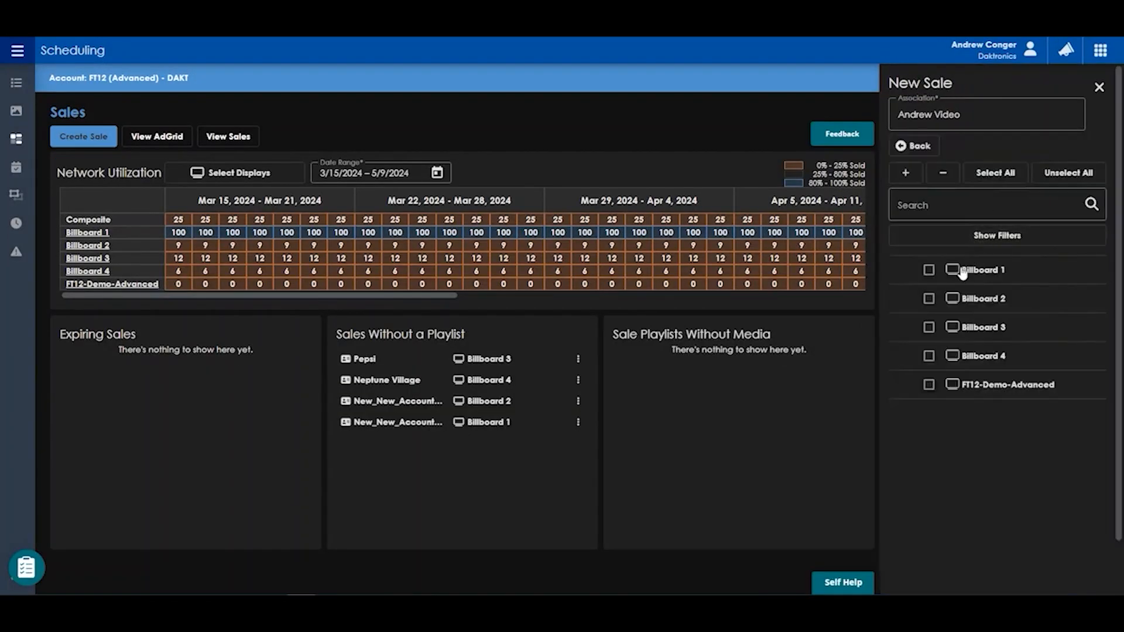
pyautogui.click(930, 326)
pyautogui.click(916, 145)
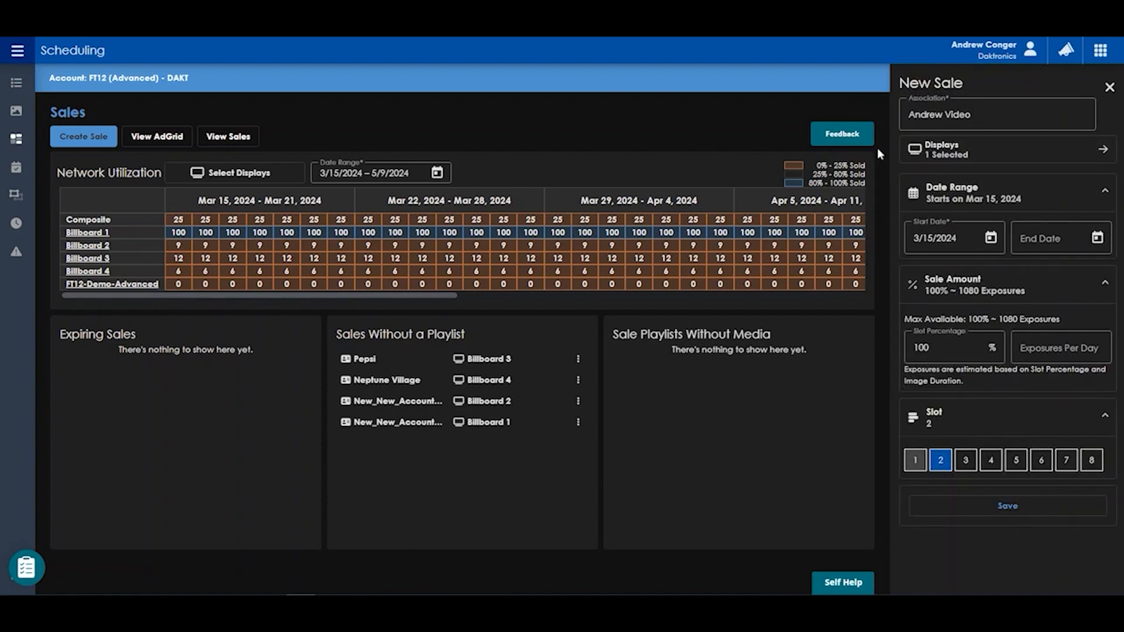
pyautogui.click(1098, 238)
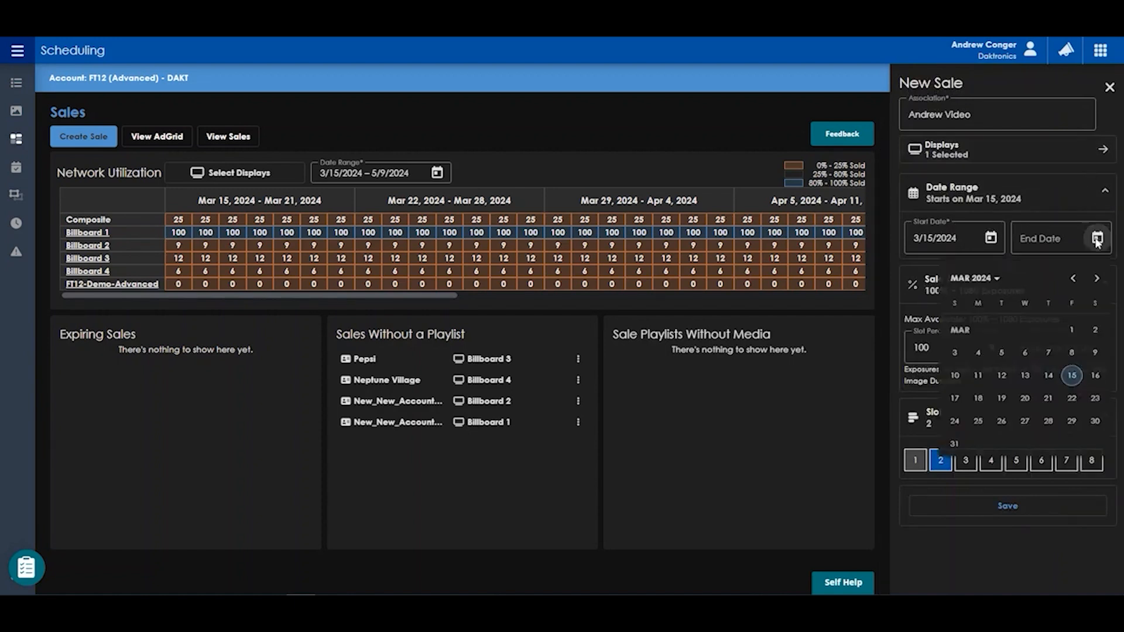
pyautogui.click(954, 444)
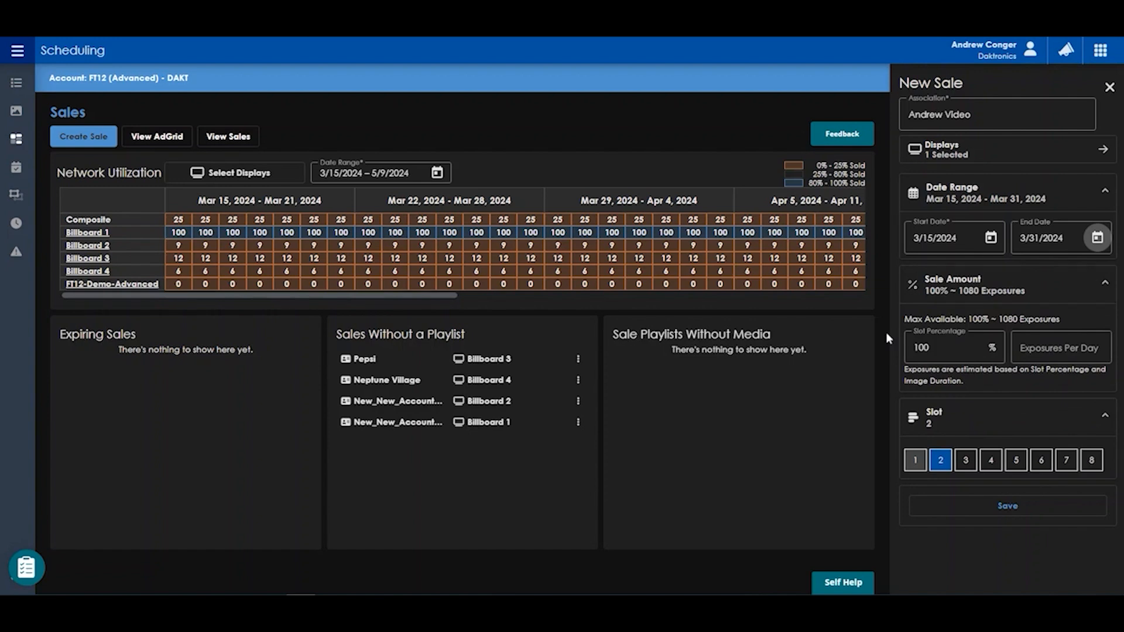
# Set the new sale's slot percentage to 50%
pyautogui.click(930, 348)
pyautogui.doubleClick(930, 348)
pyautogui.write('50')
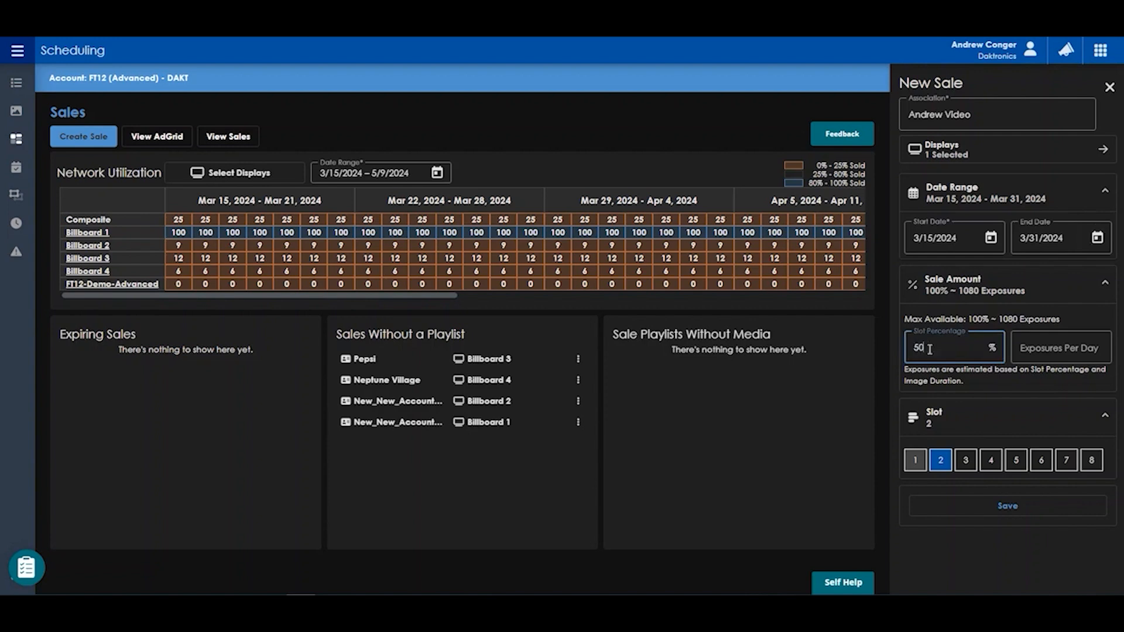
pyautogui.click(892, 345)
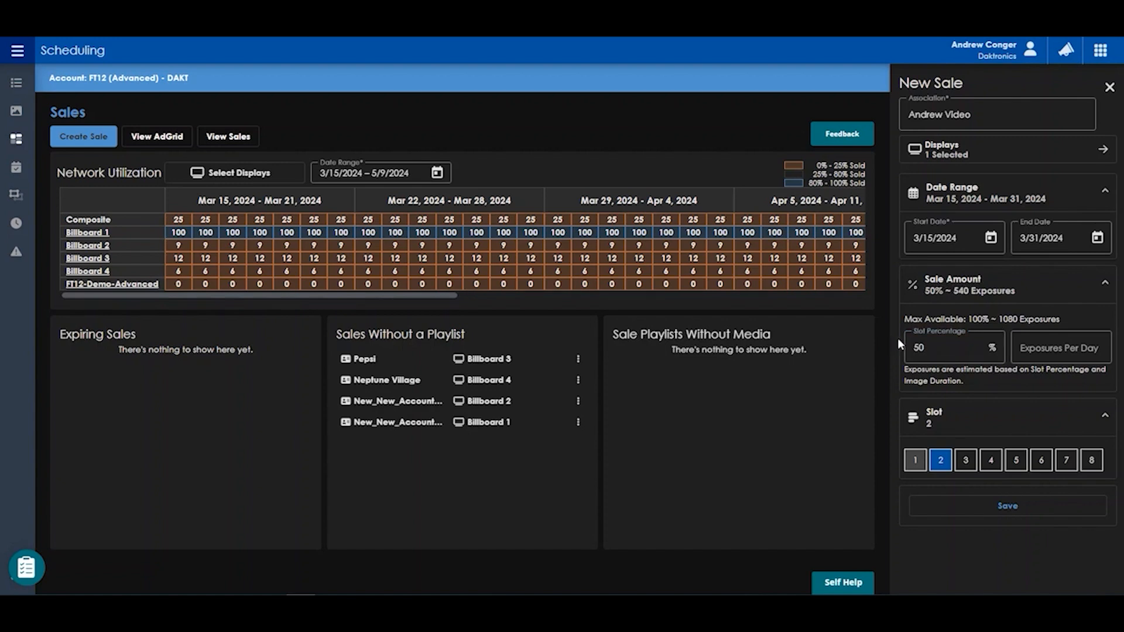
# Set the new sale's amount to 270 exposures per day and save the sale
pyautogui.click(1045, 346)
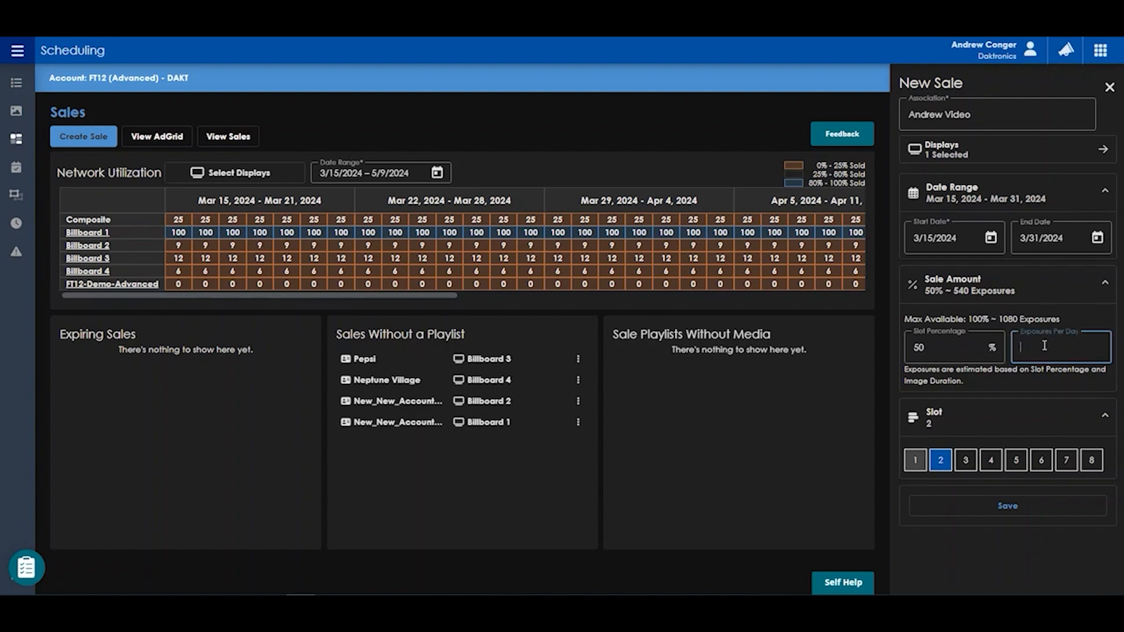
pyautogui.write('270')
pyautogui.click(938, 312)
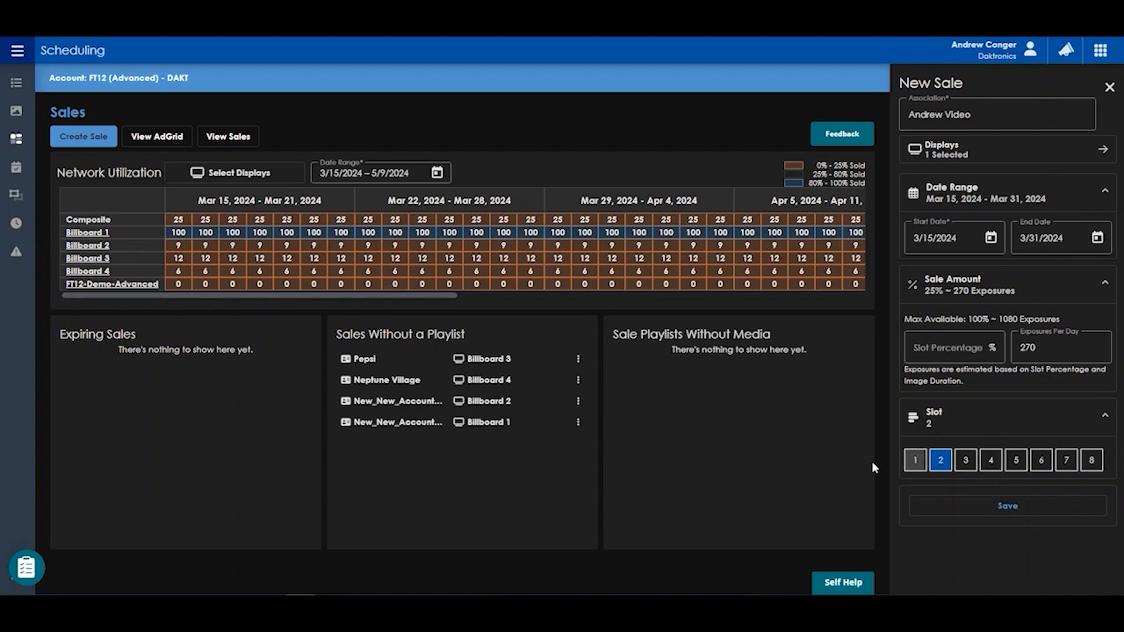
pyautogui.click(947, 503)
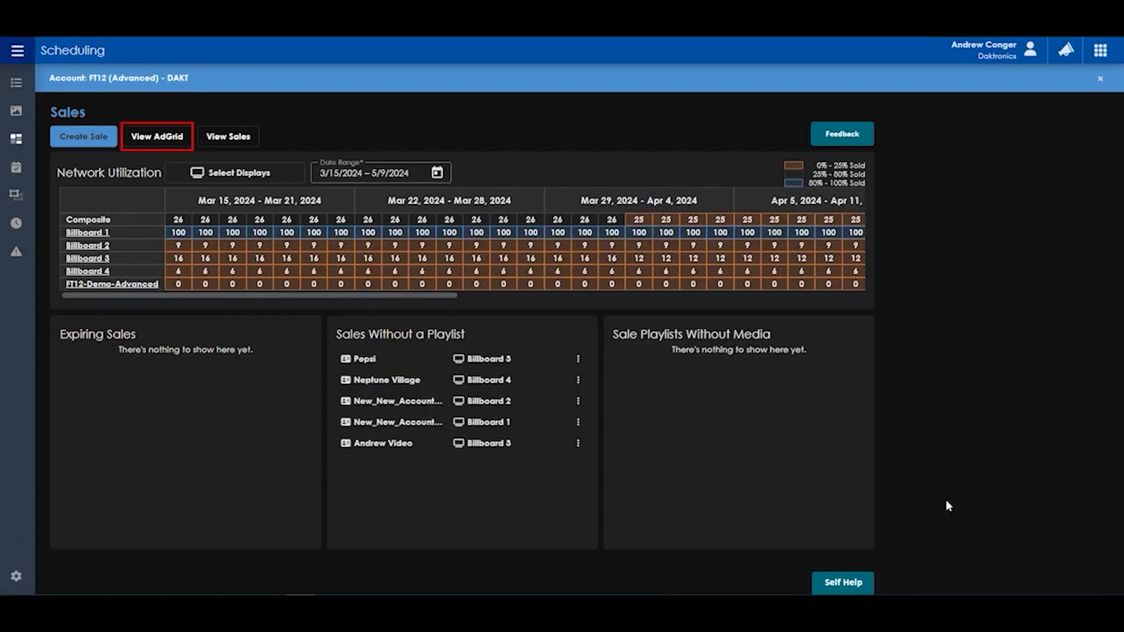
# View the AdGrid for Billboard 3 and return to the Sales overview
pyautogui.click(179, 141)
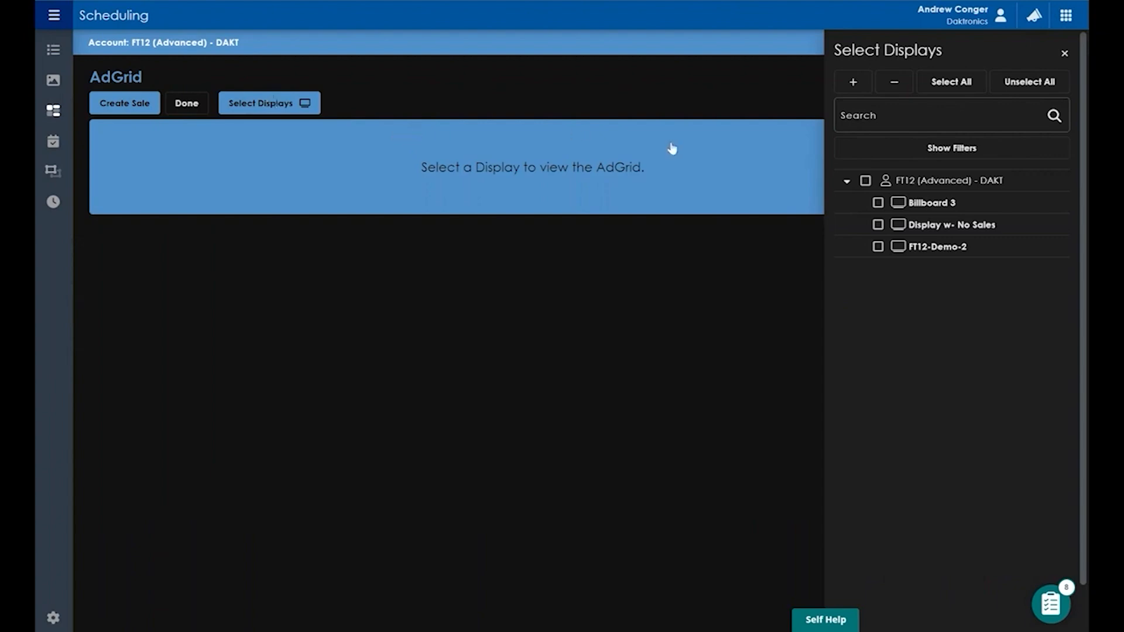
pyautogui.click(879, 203)
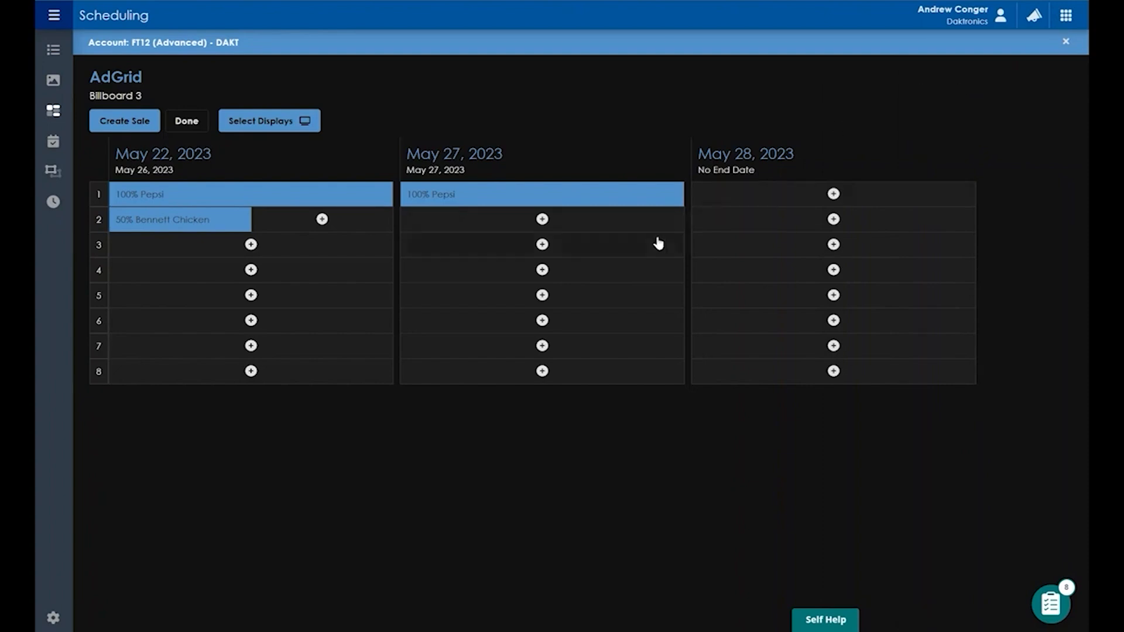
pyautogui.click(637, 256)
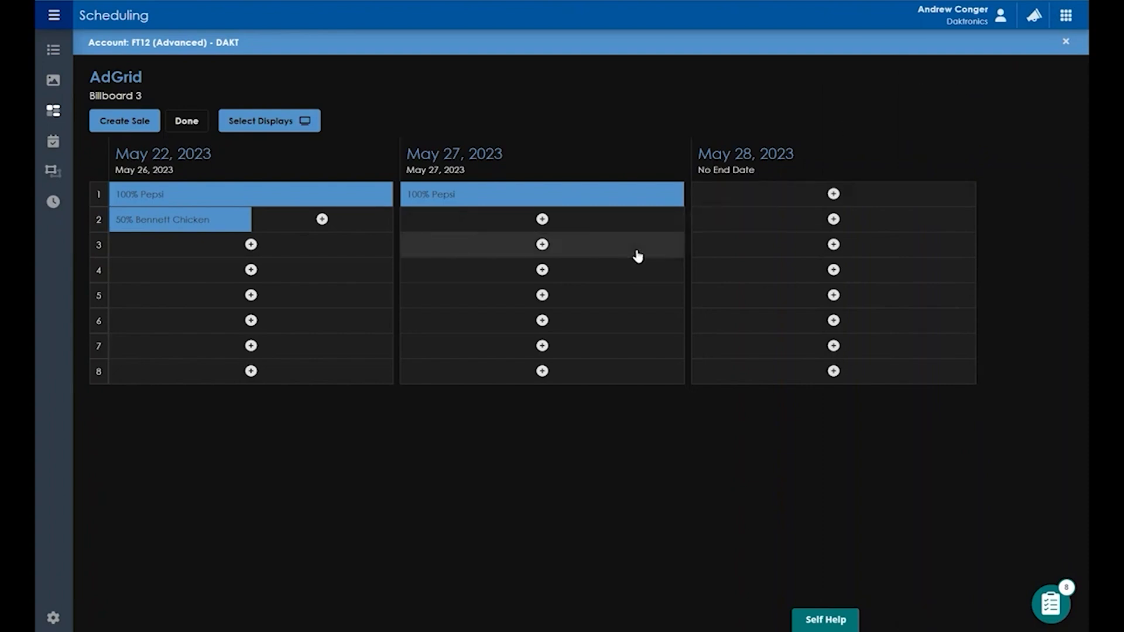
pyautogui.click(186, 120)
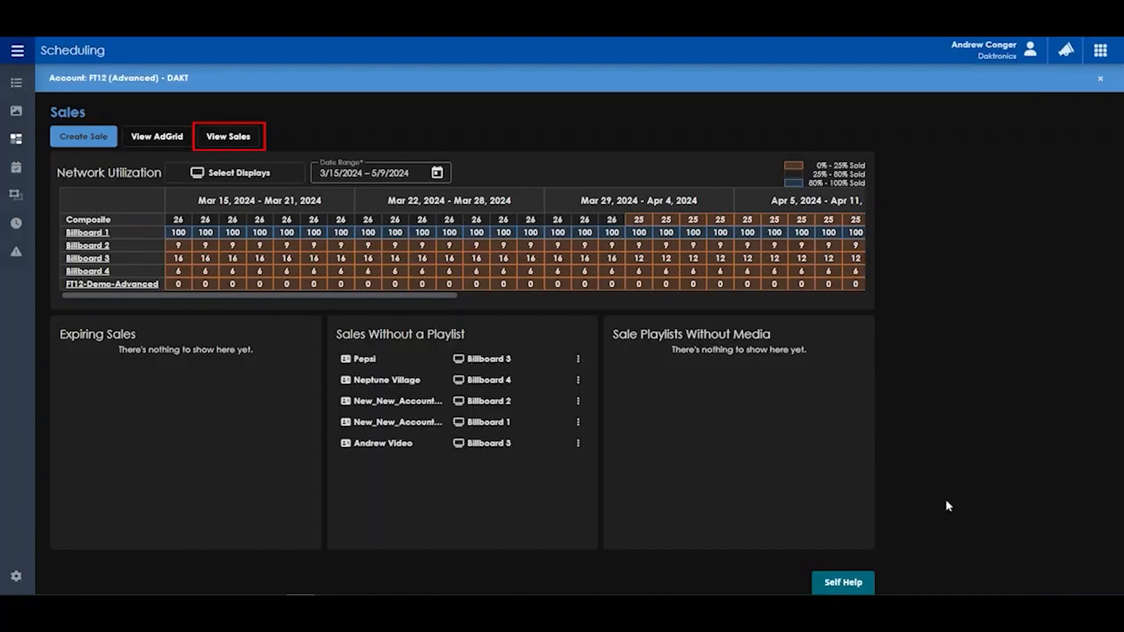
# Open the full sales list and bring the Digital Adoption, Daktronics and Gold 4 sales together for bulk editing
pyautogui.click(243, 142)
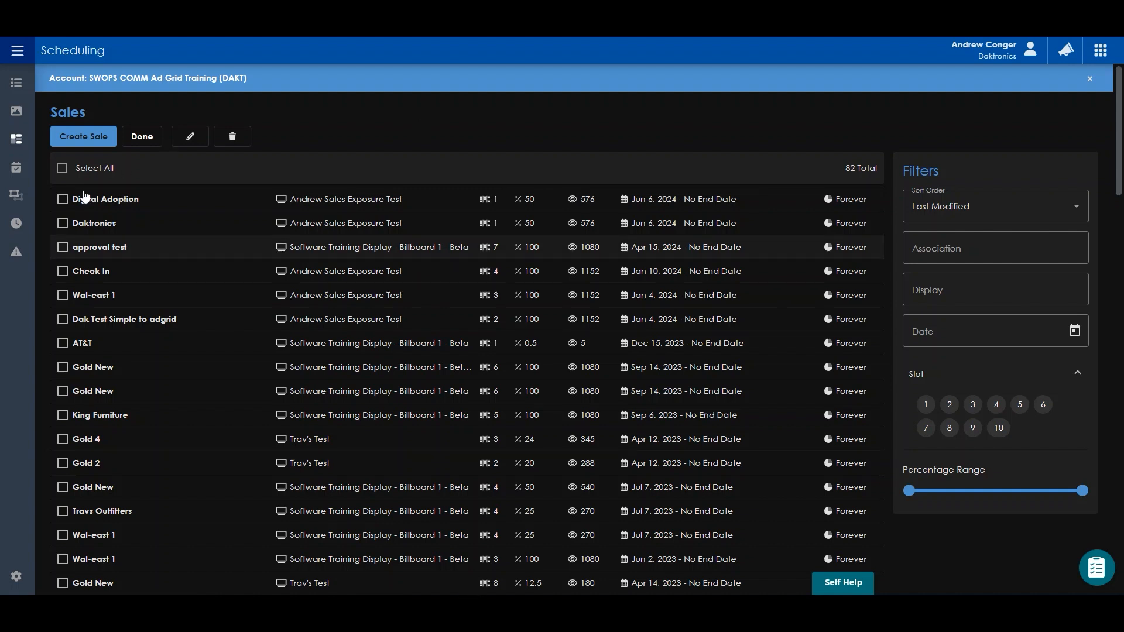
pyautogui.click(63, 200)
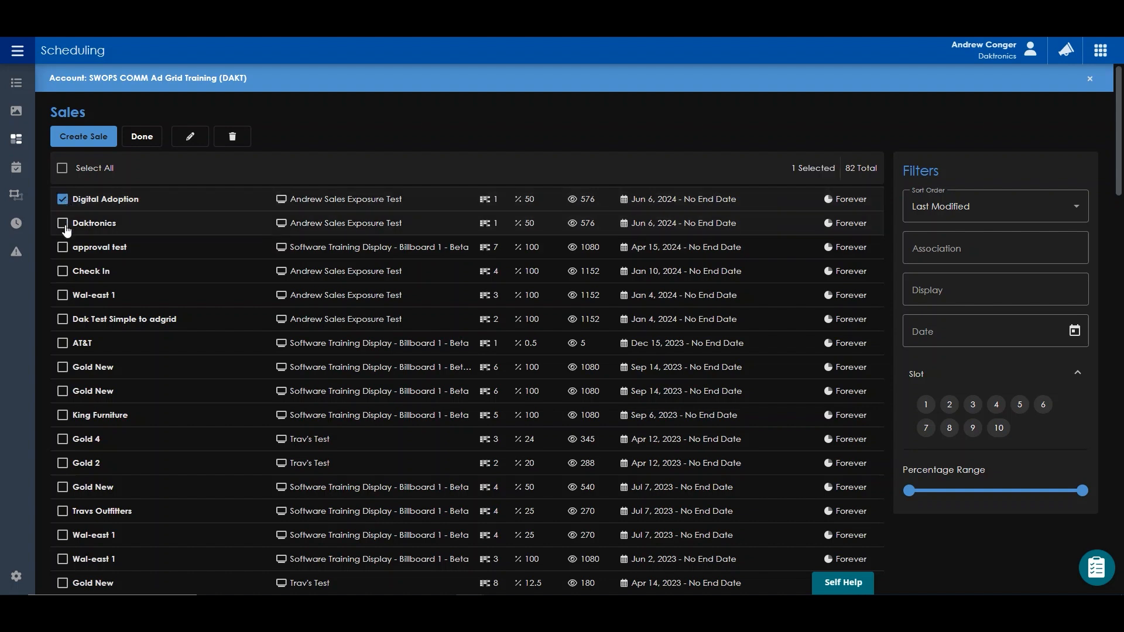
pyautogui.click(64, 227)
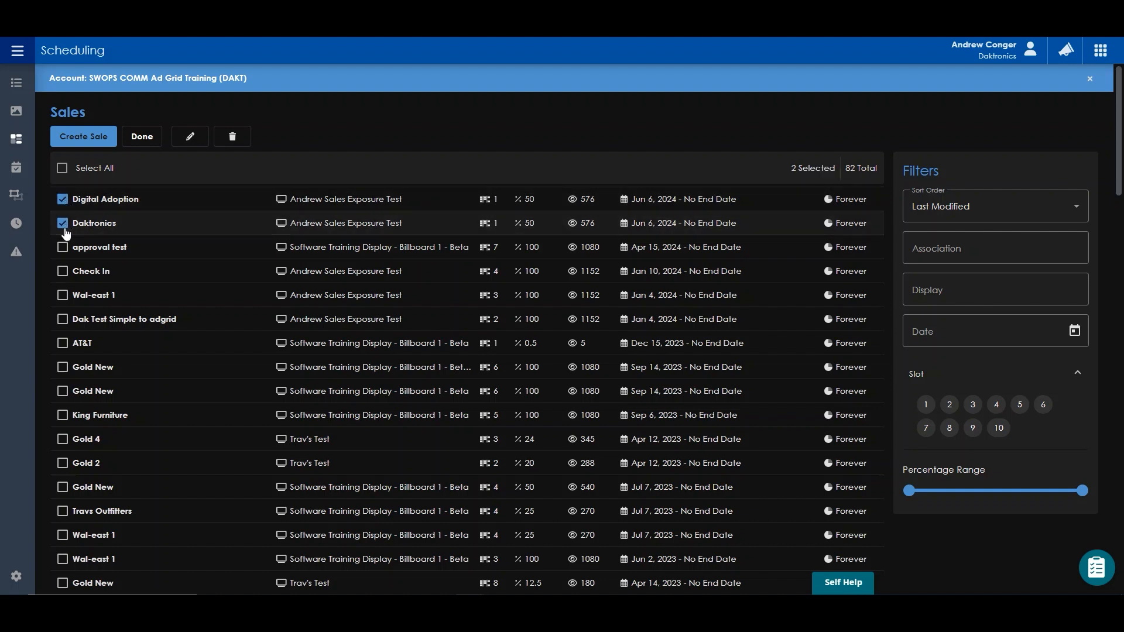
pyautogui.click(189, 136)
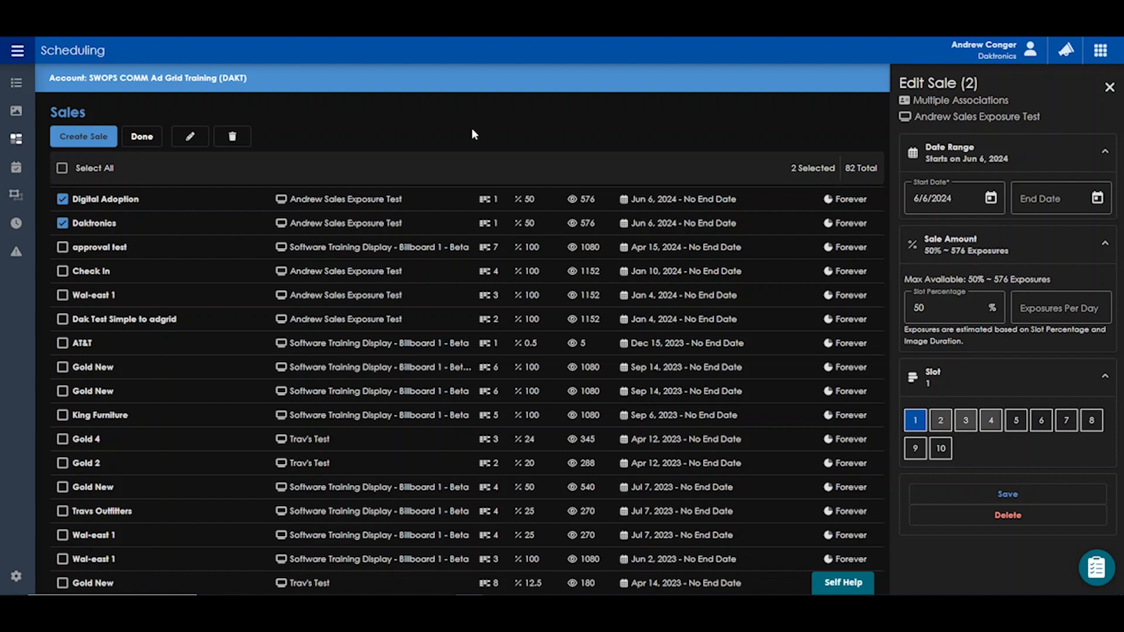
pyautogui.click(62, 440)
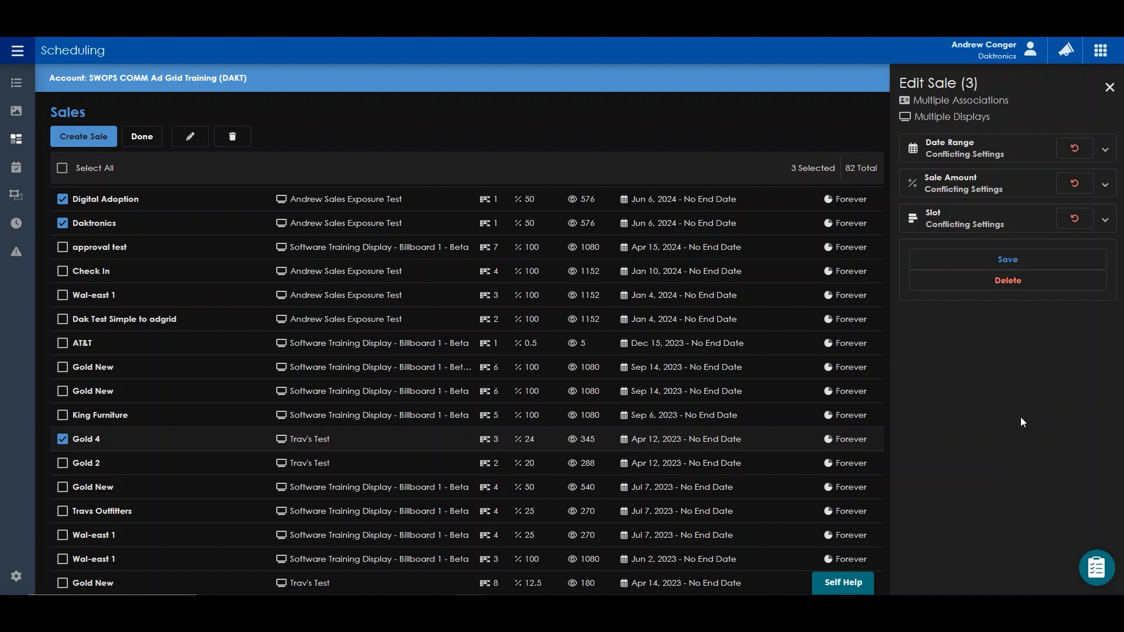
# Expand the date range settings for the three sales being bulk edited
pyautogui.click(1106, 151)
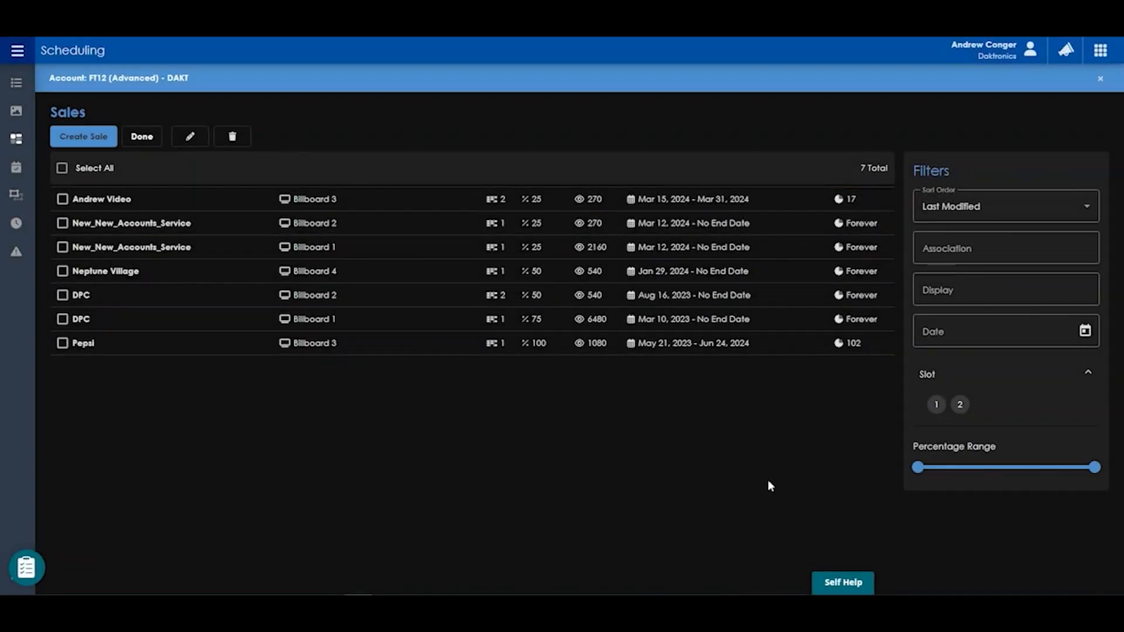
# Review the sort order options available for the sales list, leaving the order at Last Modified
pyautogui.click(1066, 212)
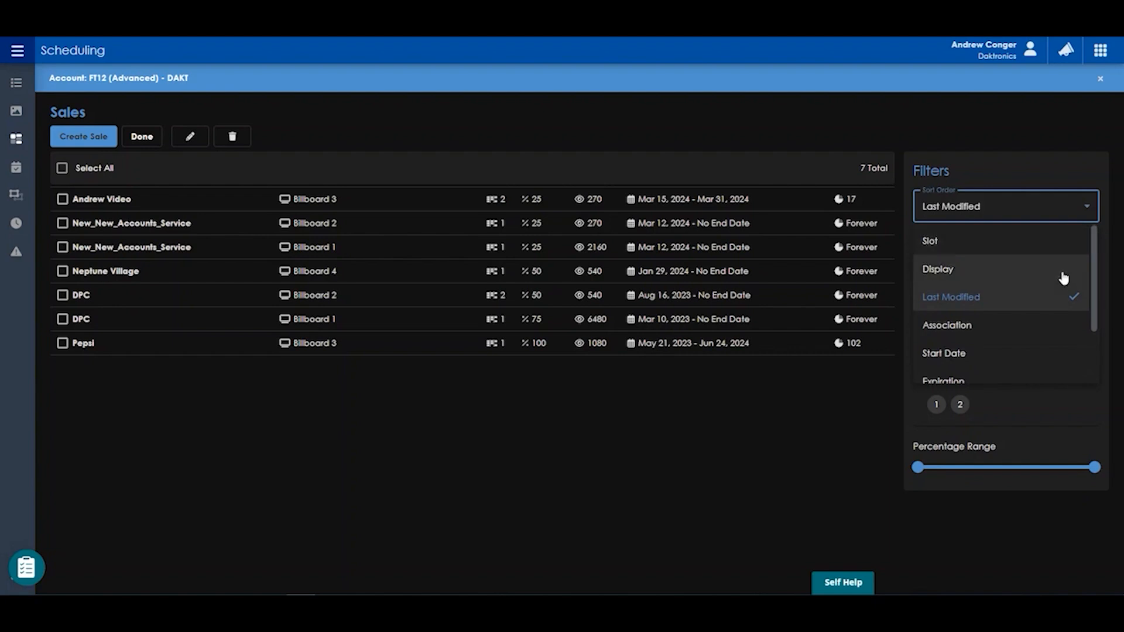
pyautogui.scroll(-1, 1064, 280)
pyautogui.scroll(-3, 1064, 280)
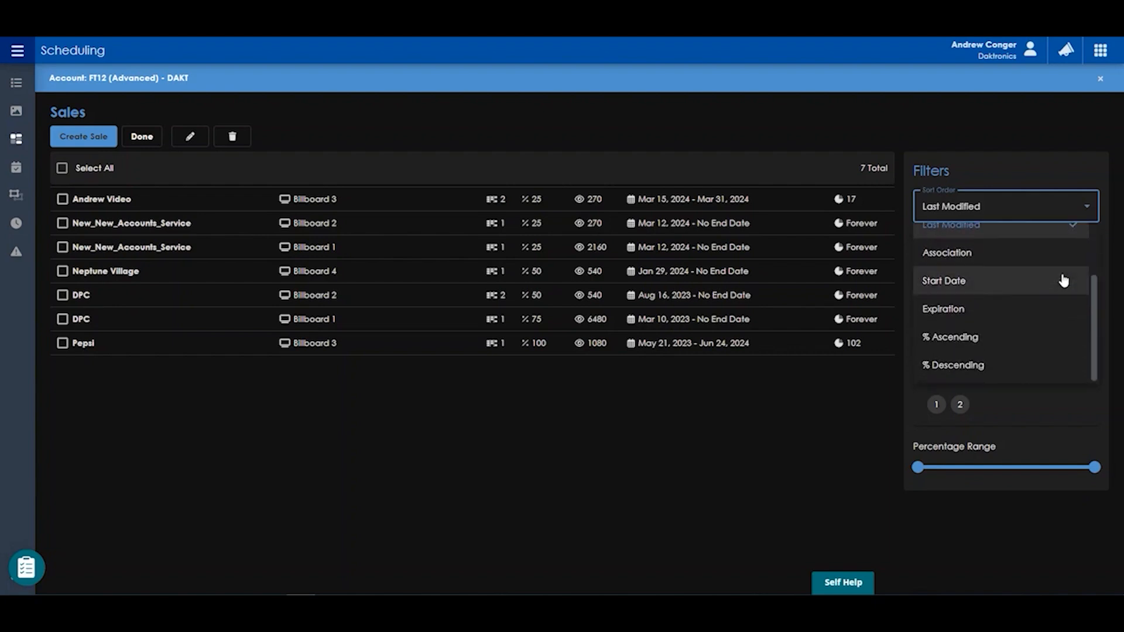
pyautogui.click(1054, 216)
# Filter the sales by the association Andrew Video, clear it, filter by the display Billboard 3 instead, and clear that too
pyautogui.click(1040, 256)
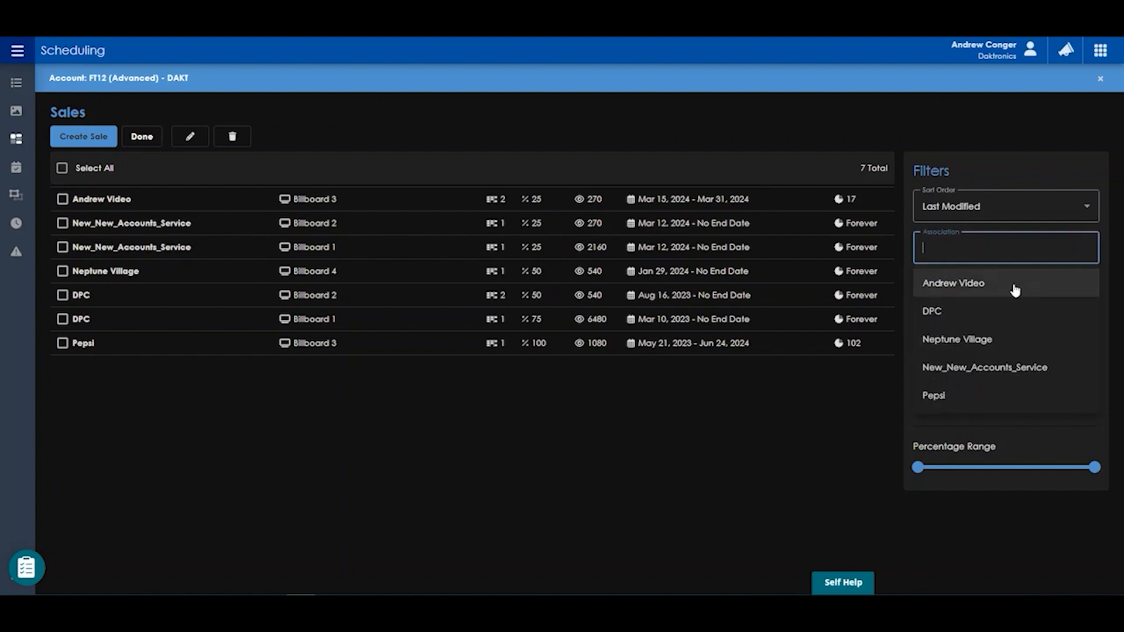
pyautogui.click(1015, 286)
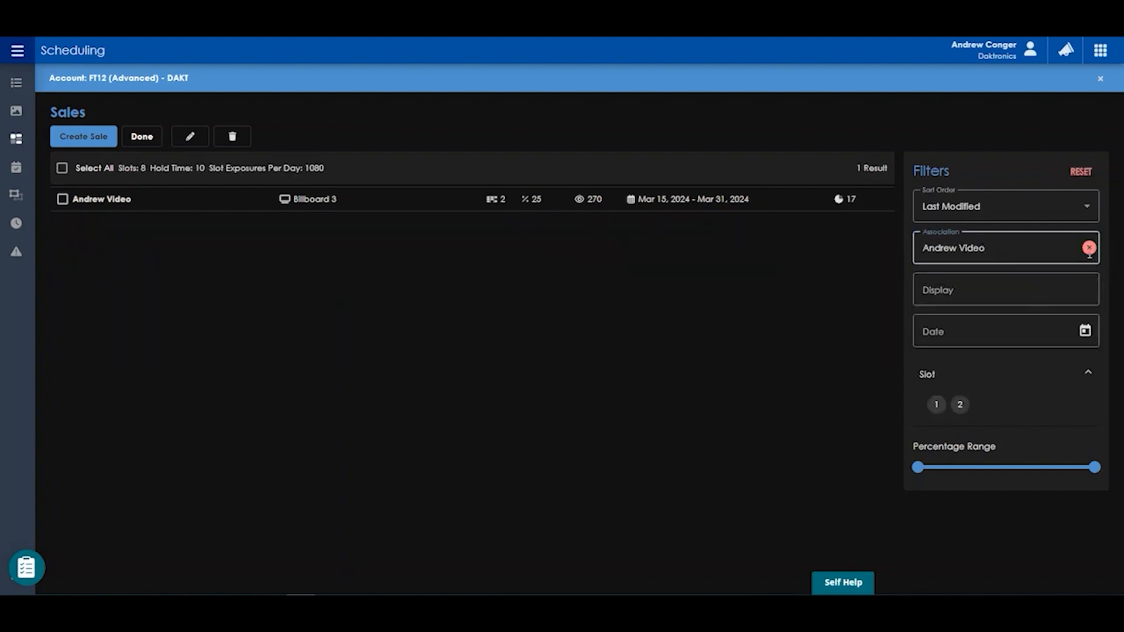
pyautogui.click(1089, 248)
pyautogui.click(1039, 285)
pyautogui.click(970, 381)
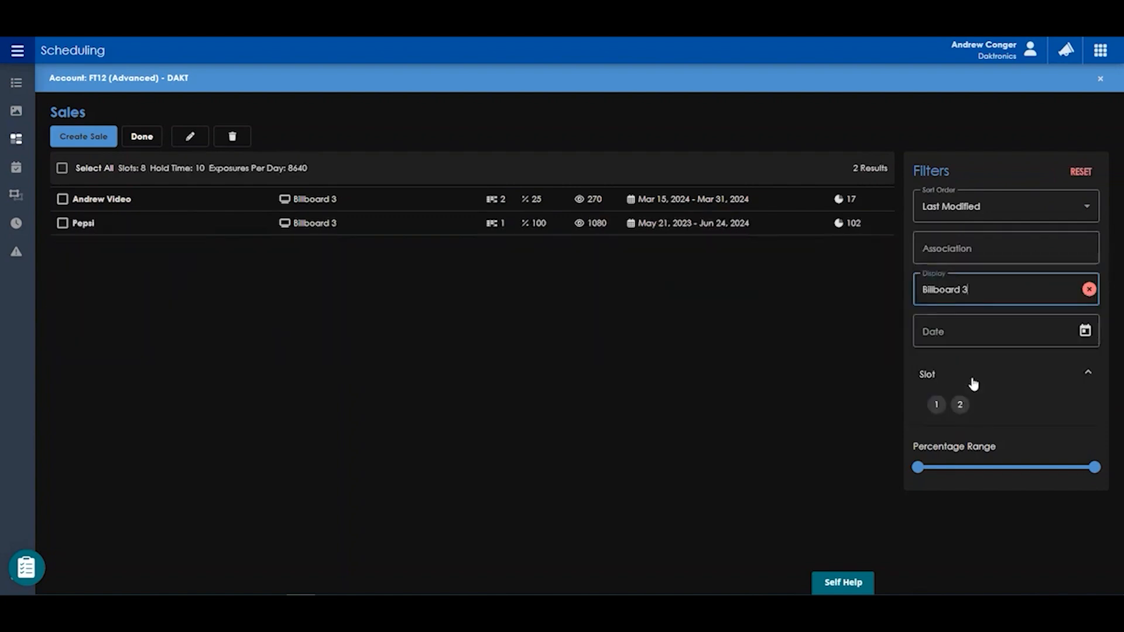
pyautogui.click(1090, 288)
# Set the sales date filter to 3/21/2024 and clear it
pyautogui.click(1085, 331)
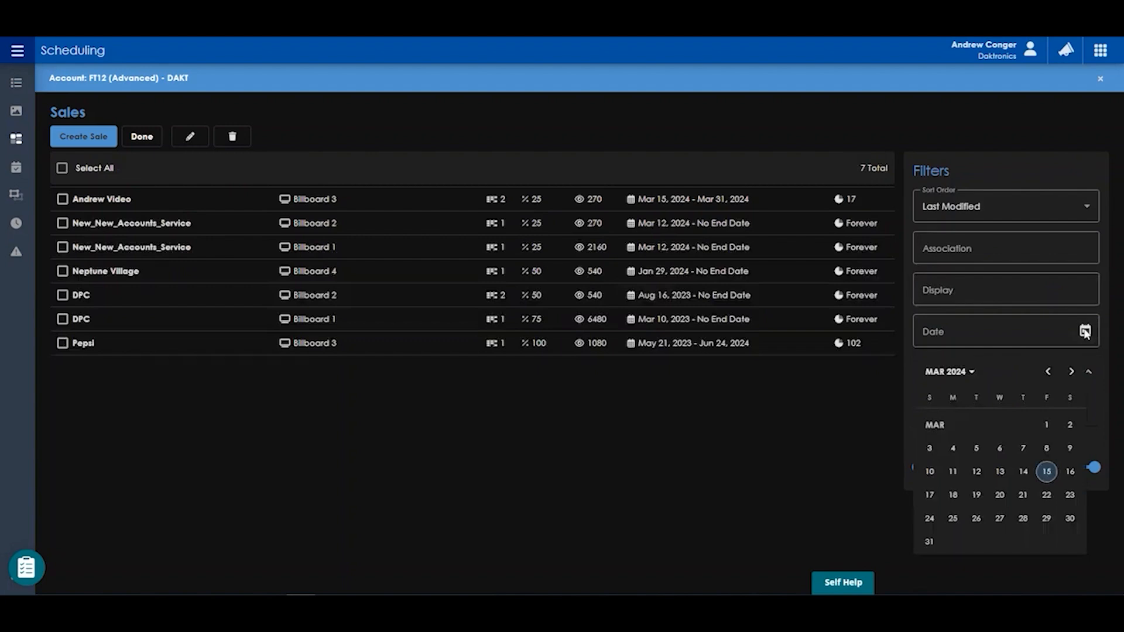
pyautogui.click(1023, 494)
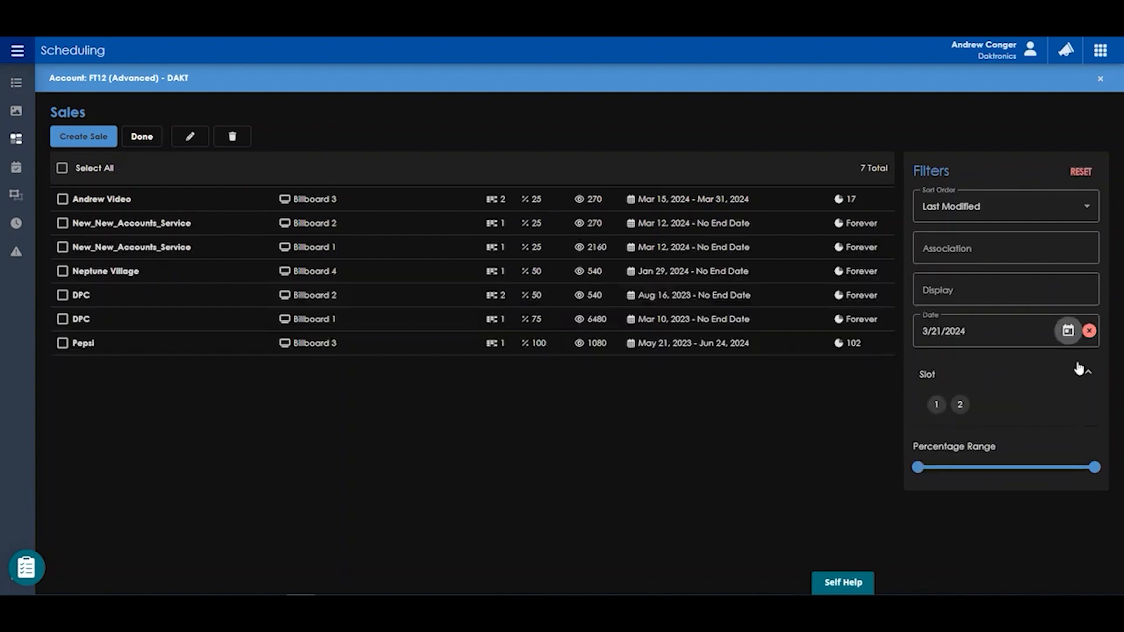
pyautogui.click(1088, 332)
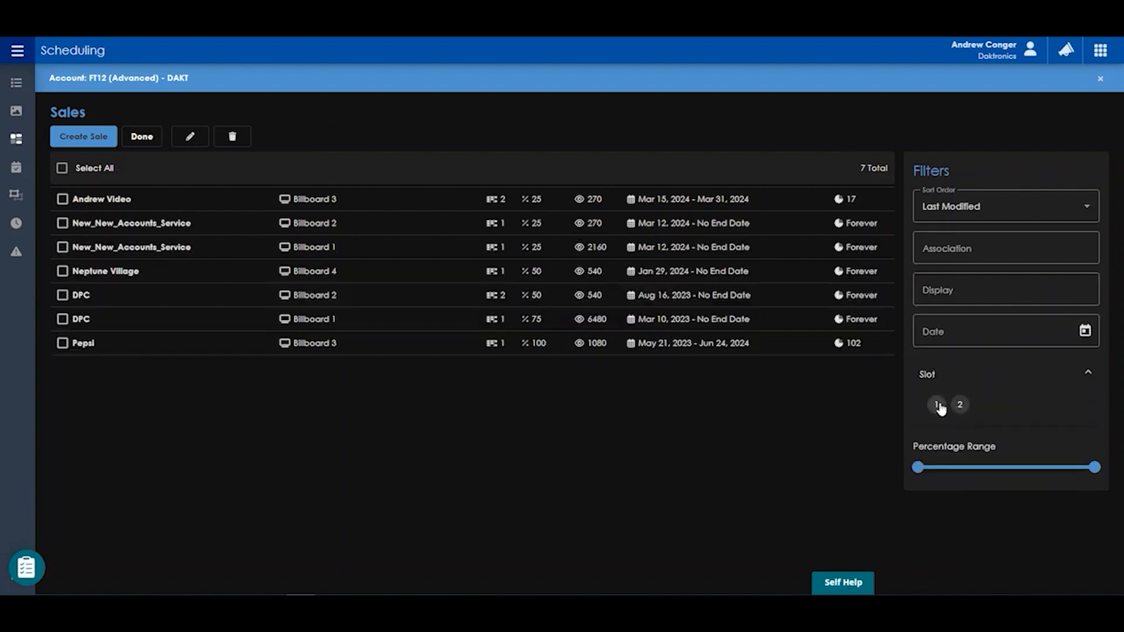
# Filter the sales to slot 1 and remove that filter, raise the percentage range's minimum to about halfway, and reset all filters
pyautogui.click(937, 405)
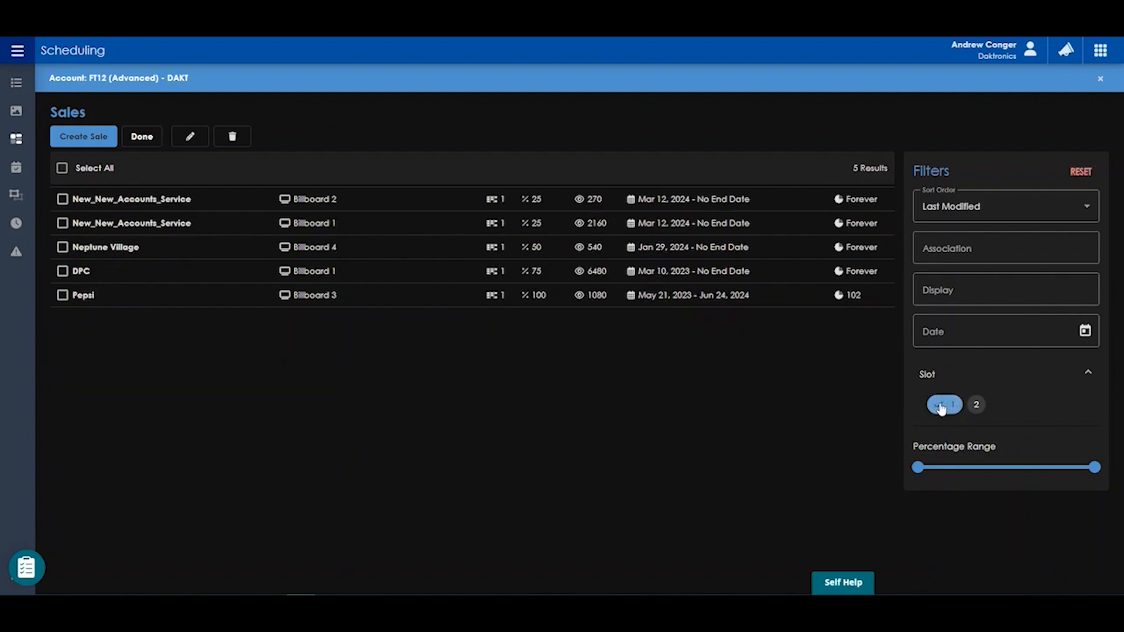
pyautogui.click(938, 407)
pyautogui.moveTo(918, 468); pyautogui.dragTo(1008, 474)
pyautogui.click(1081, 172)
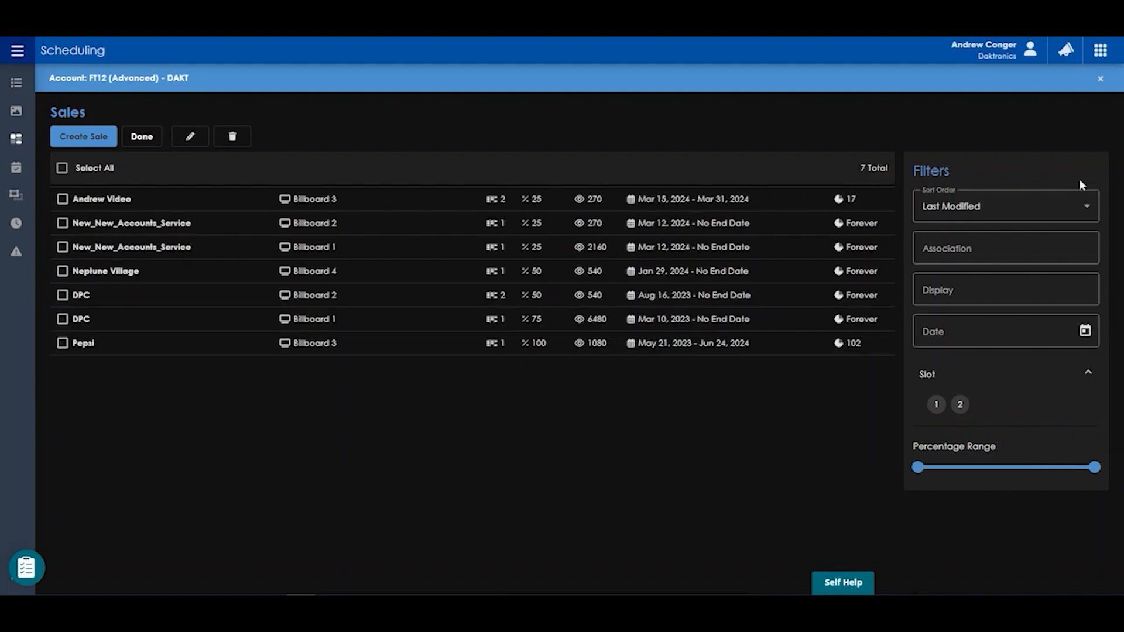